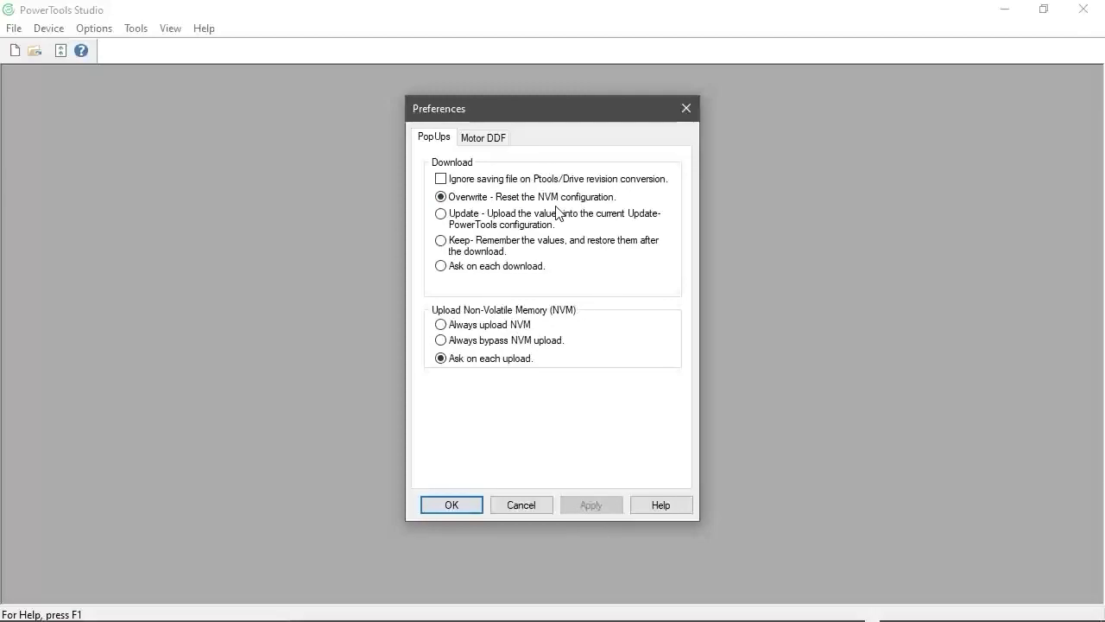
# Switch Preferences to the Motor DDF tab to confirm the standard motor DDF file is used.
pyautogui.click(482, 138)
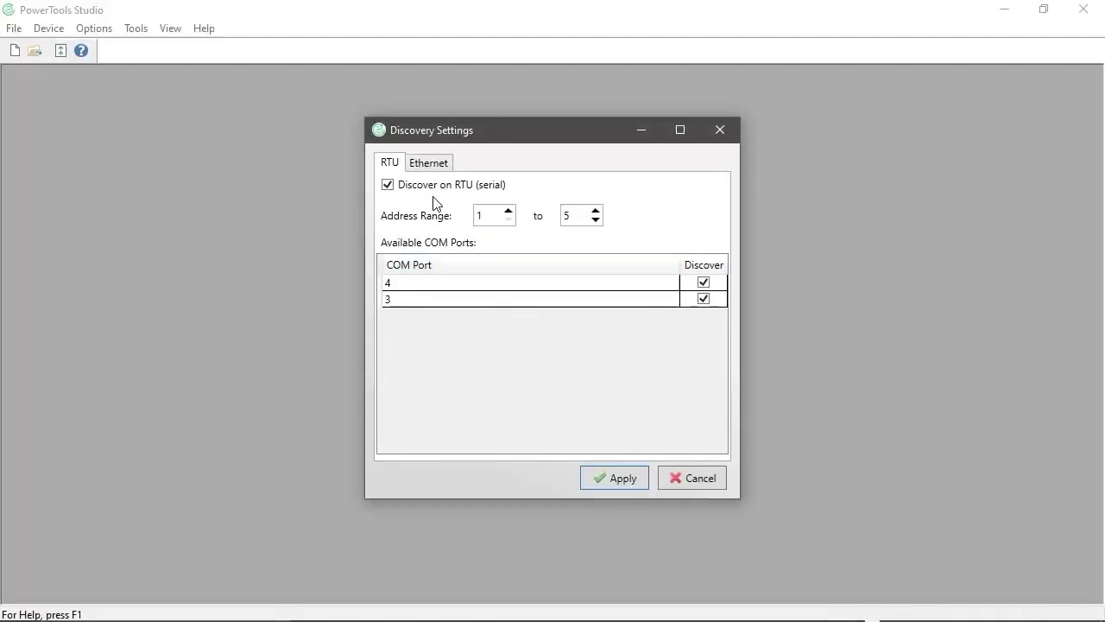
# Uncheck 'Discover on RTU (serial)' on the RTU tab of Discovery Settings.
pyautogui.click(388, 185)
# Keep Ethernet discovery on 'Scan a local network' after briefly trying 'Scan an address range'.
pyautogui.click(435, 166)
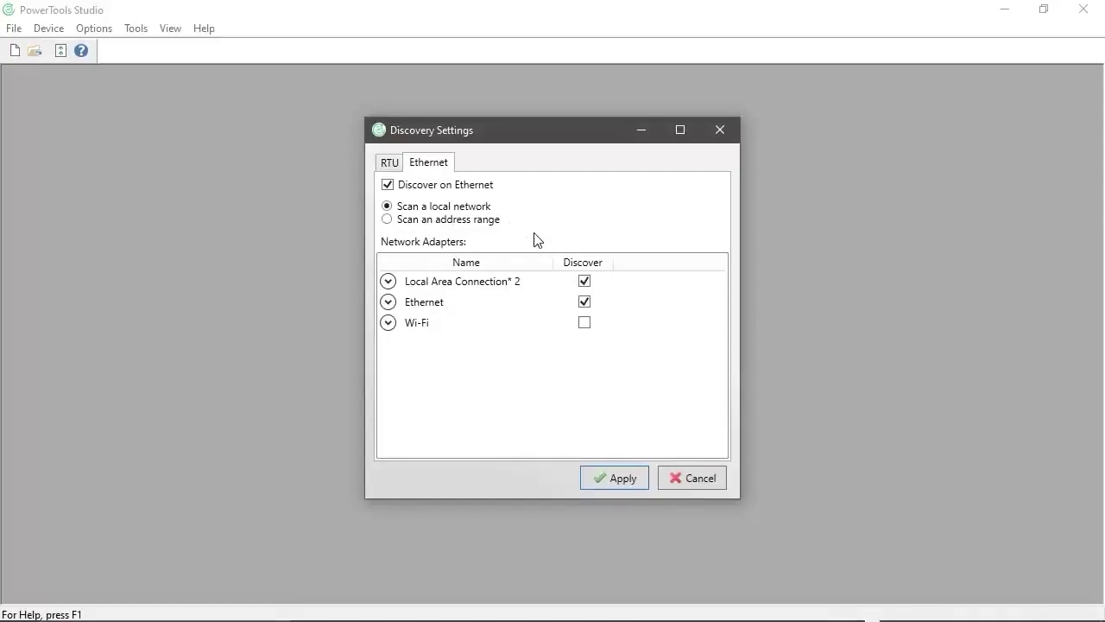
pyautogui.click(447, 223)
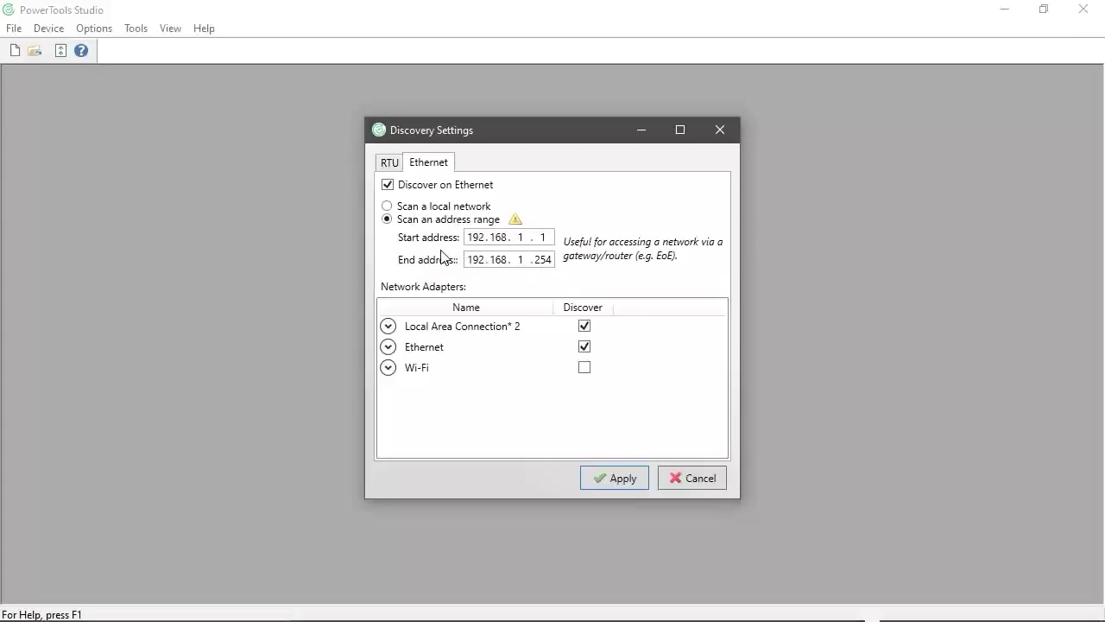
pyautogui.click(388, 206)
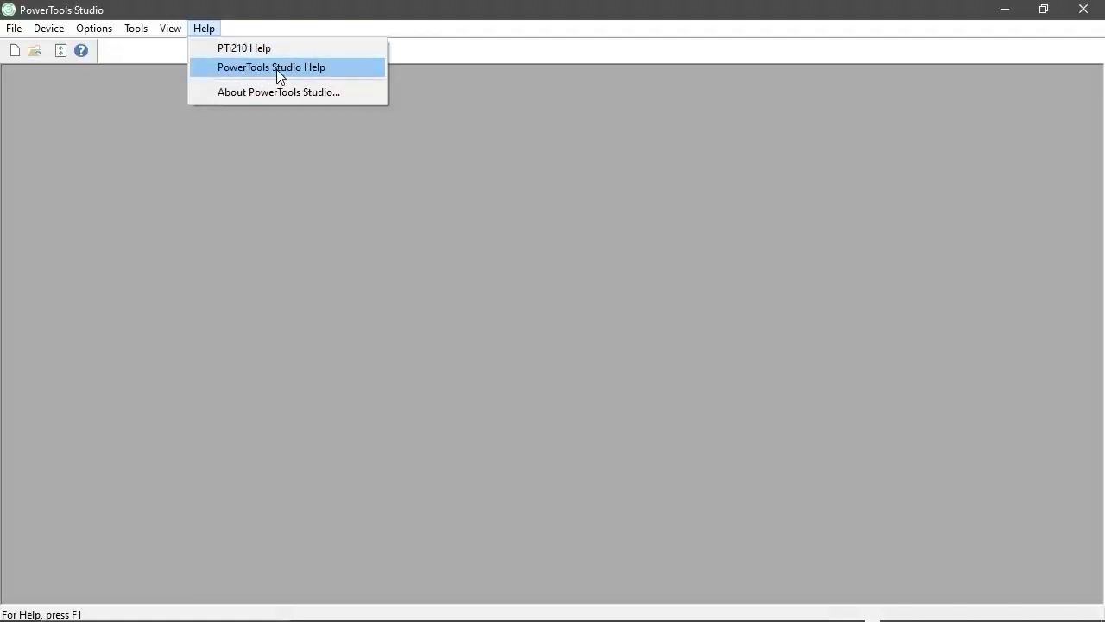
# Open Help > About to see PowerTools Studio Version 1.7.0.10.
pyautogui.click(221, 91)
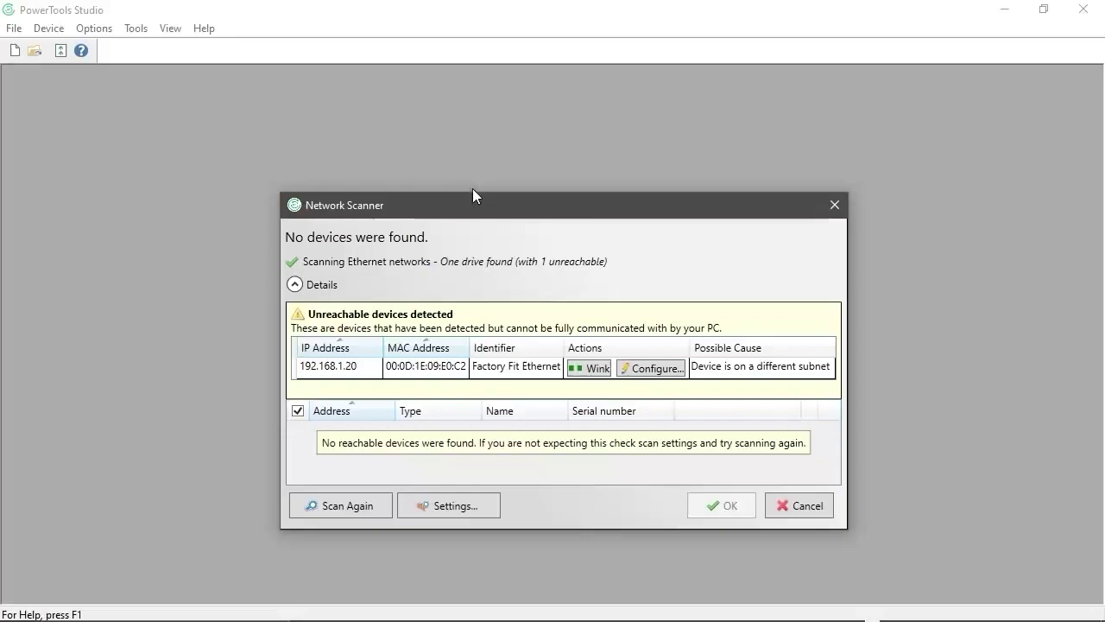
# Move the Network Scanner results showing the unreachable drive at 192.168.1.20 up and left.
pyautogui.moveTo(473, 203); pyautogui.dragTo(435, 147)
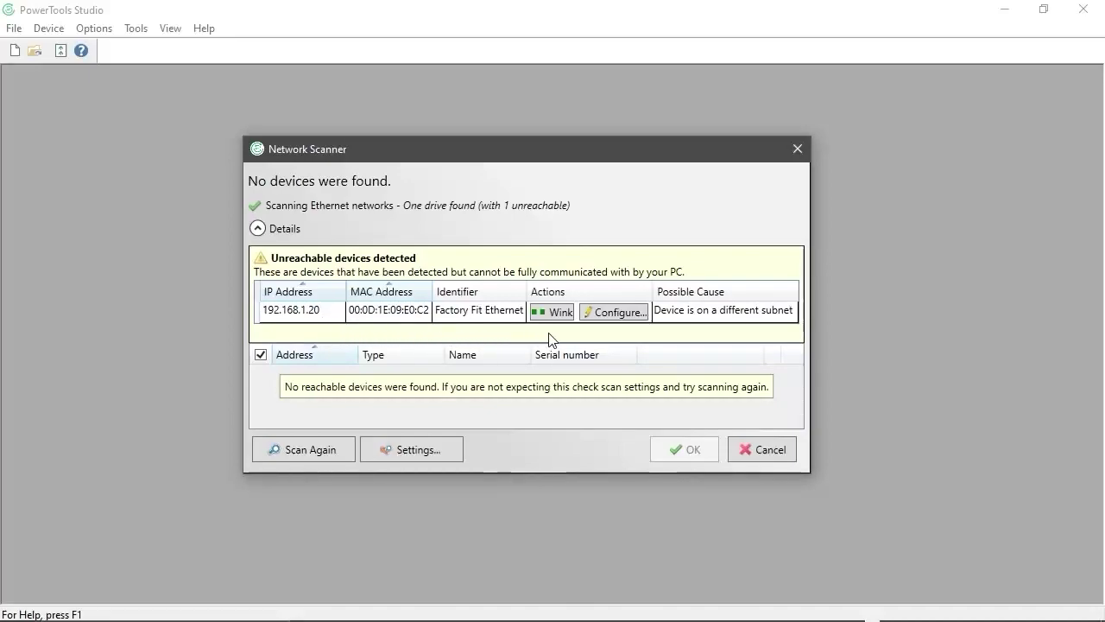
# Review suggested IP settings for the 192.168.1.20 drive, close them unapplied, and cancel the scan.
pyautogui.click(622, 313)
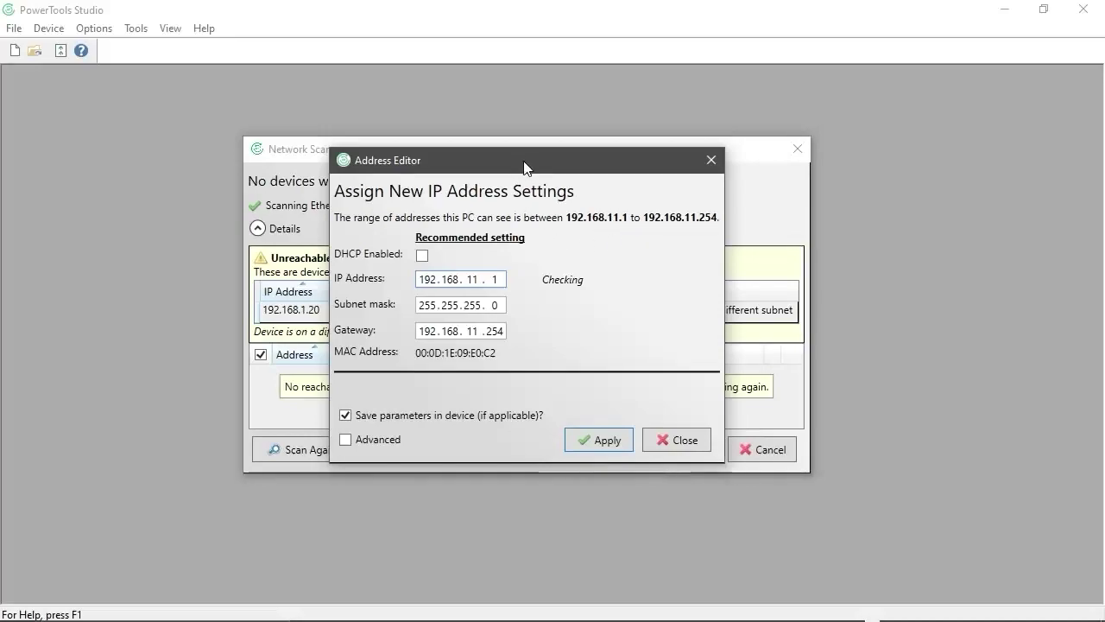
pyautogui.moveTo(524, 163); pyautogui.dragTo(579, 168)
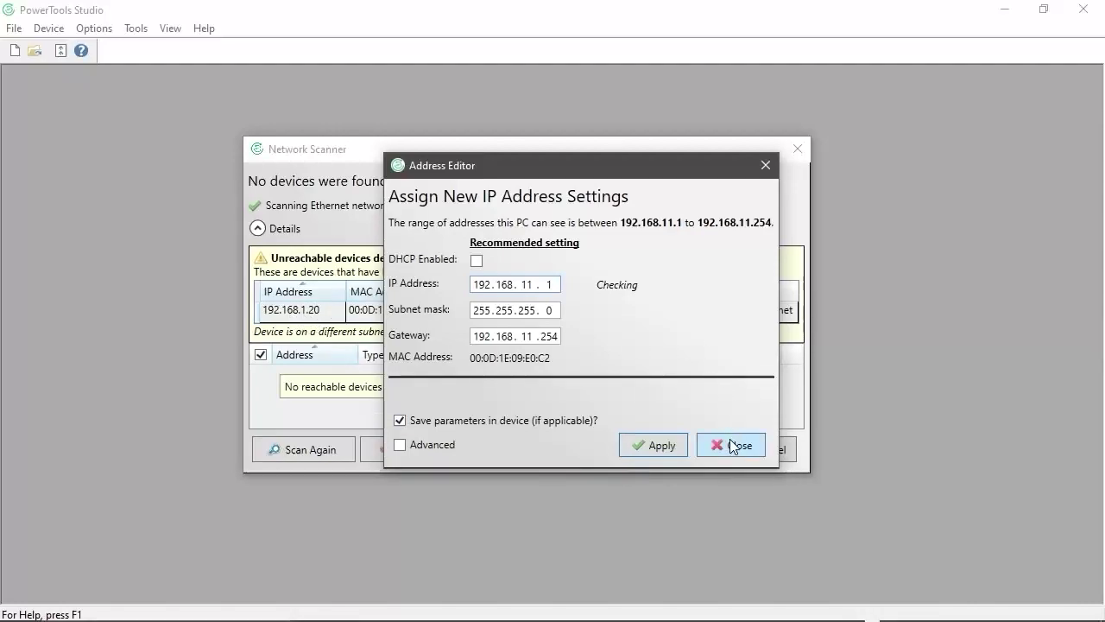
pyautogui.click(732, 446)
pyautogui.click(763, 449)
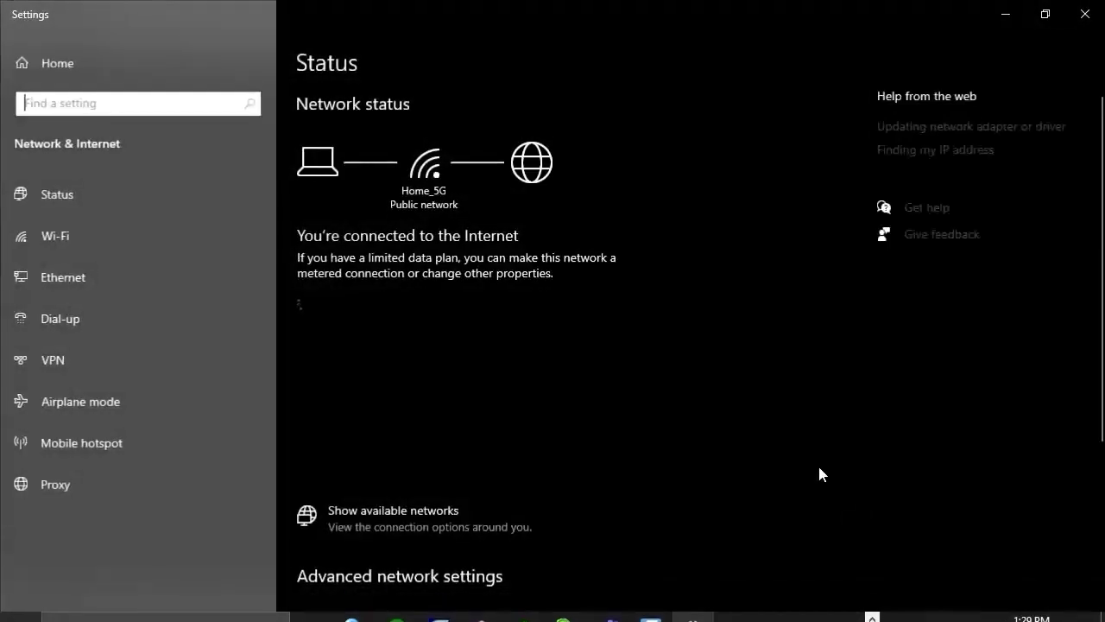
# Open Network Connections via Change adapter options on the Network & Internet status page.
pyautogui.scroll(-5, 667, 401)
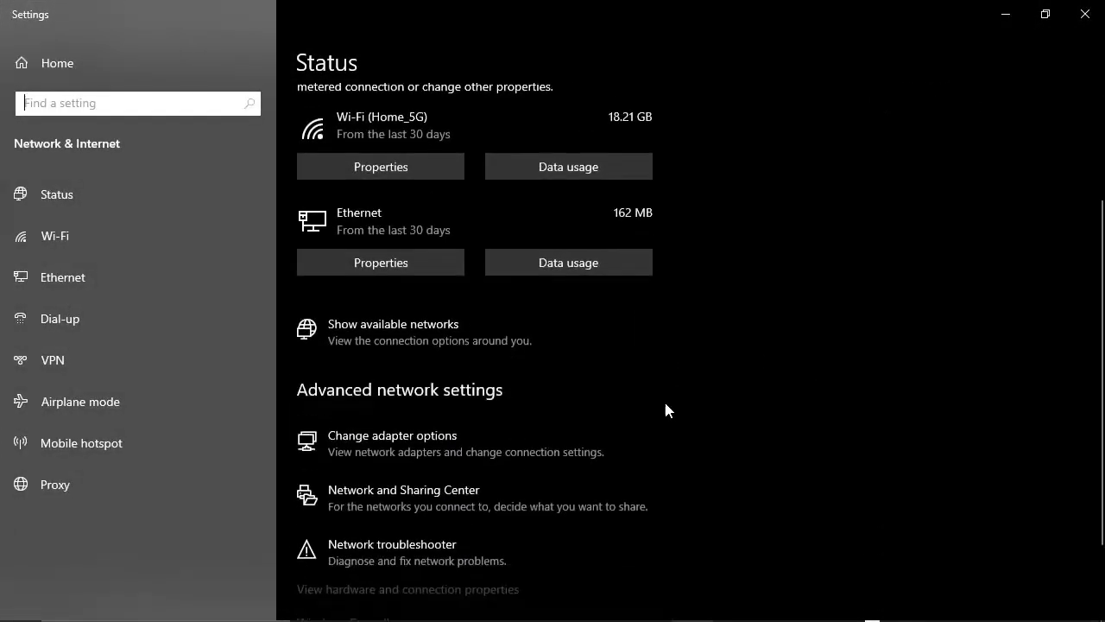
pyautogui.click(404, 438)
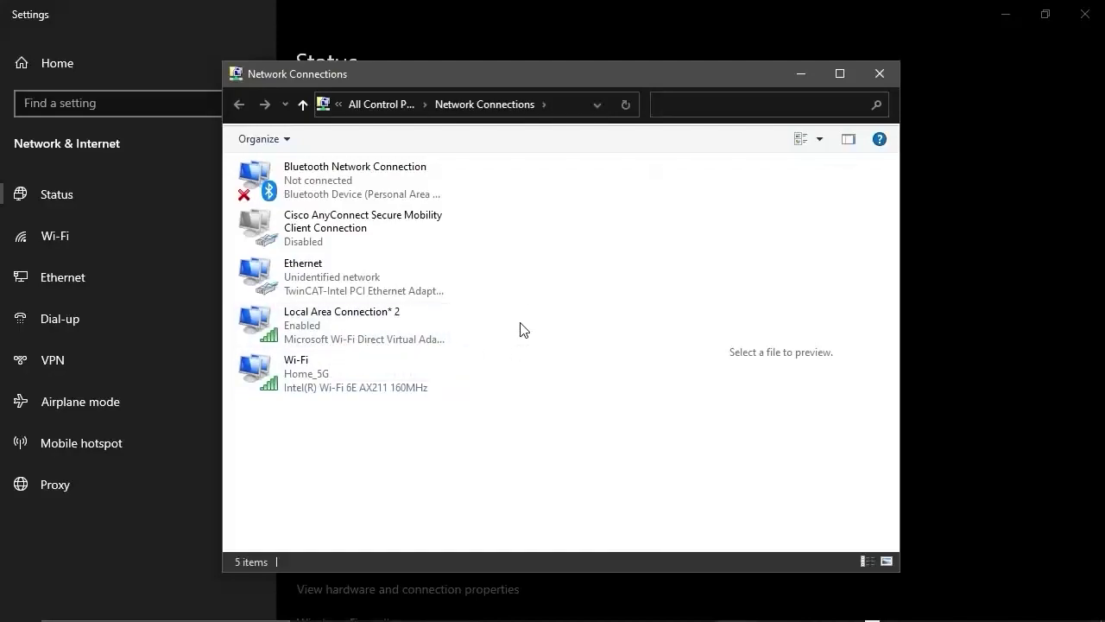
# Open the Ethernet adapter's Internet Protocol Version 4 (TCP/IPv4) properties.
pyautogui.doubleClick(329, 282)
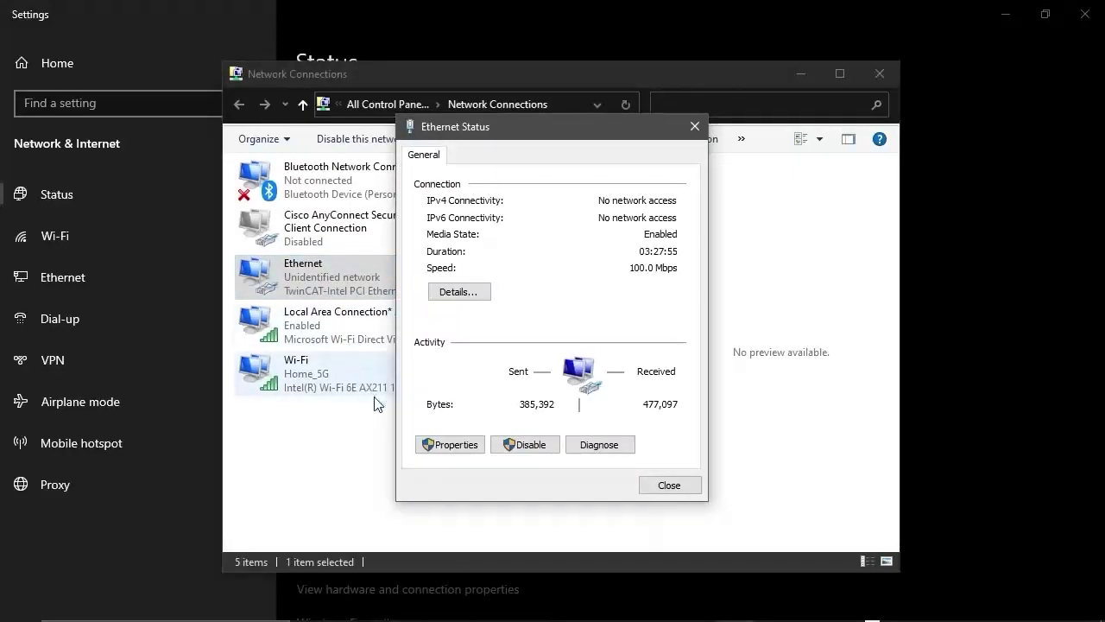
pyautogui.click(450, 445)
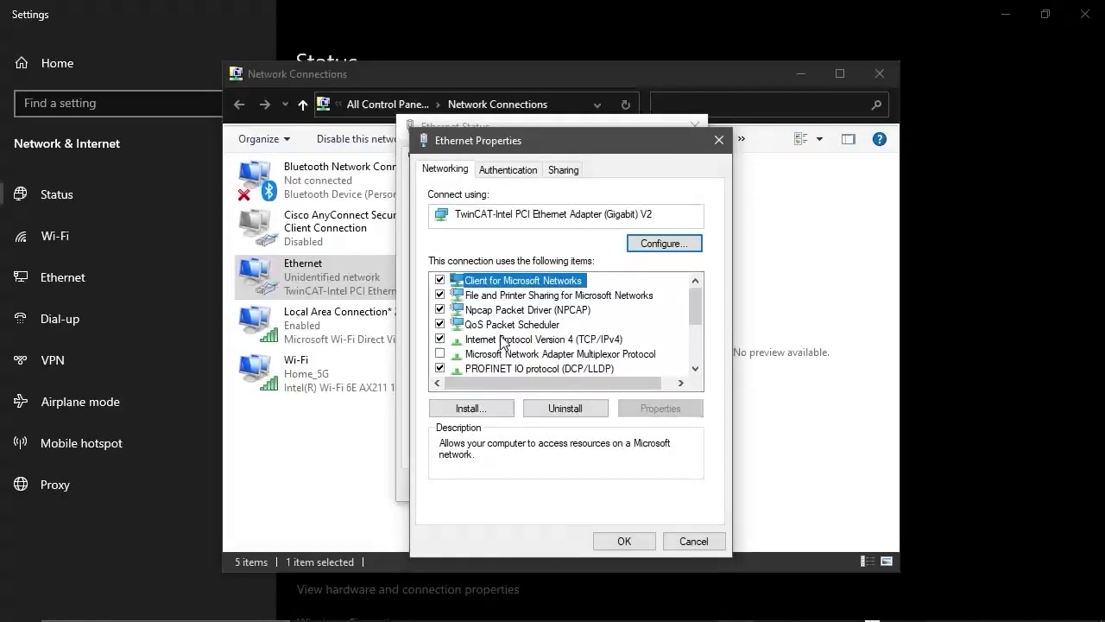
pyautogui.click(503, 340)
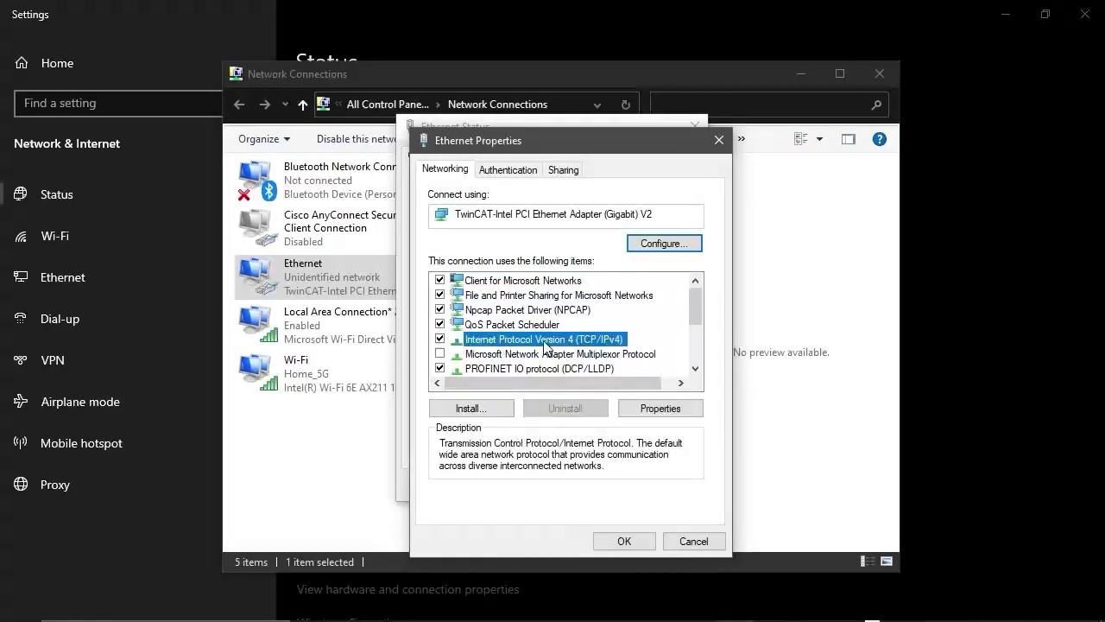
pyautogui.click(663, 417)
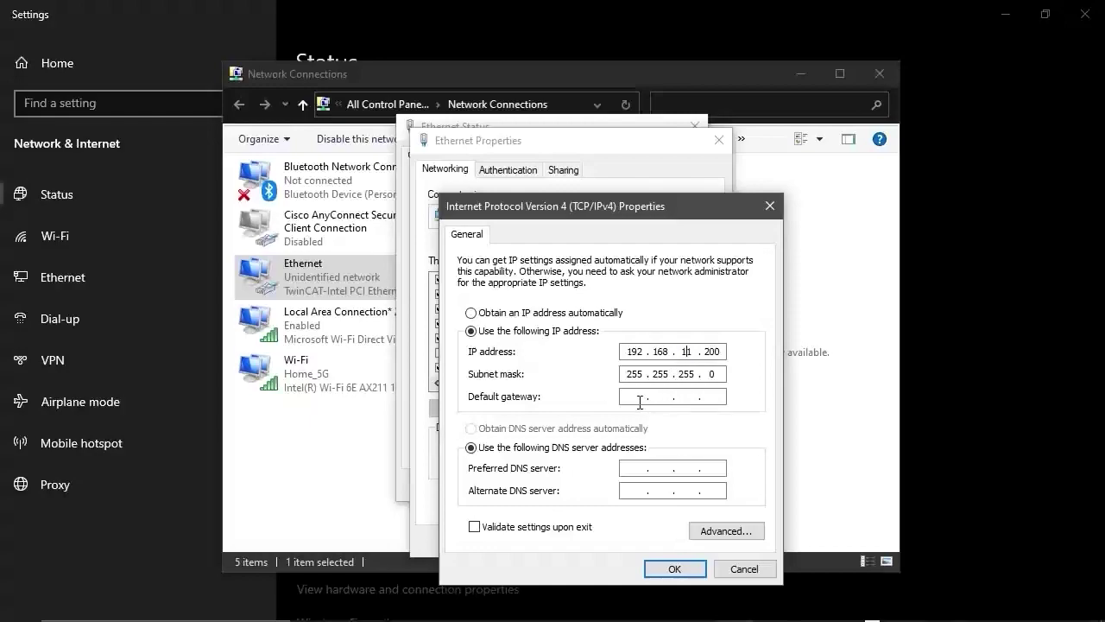
# Keep Ethernet on 192.168.1.200, mask 255.255.255.0, and close all network windows.
pyautogui.press('BackSpace')
pyautogui.click(672, 569)
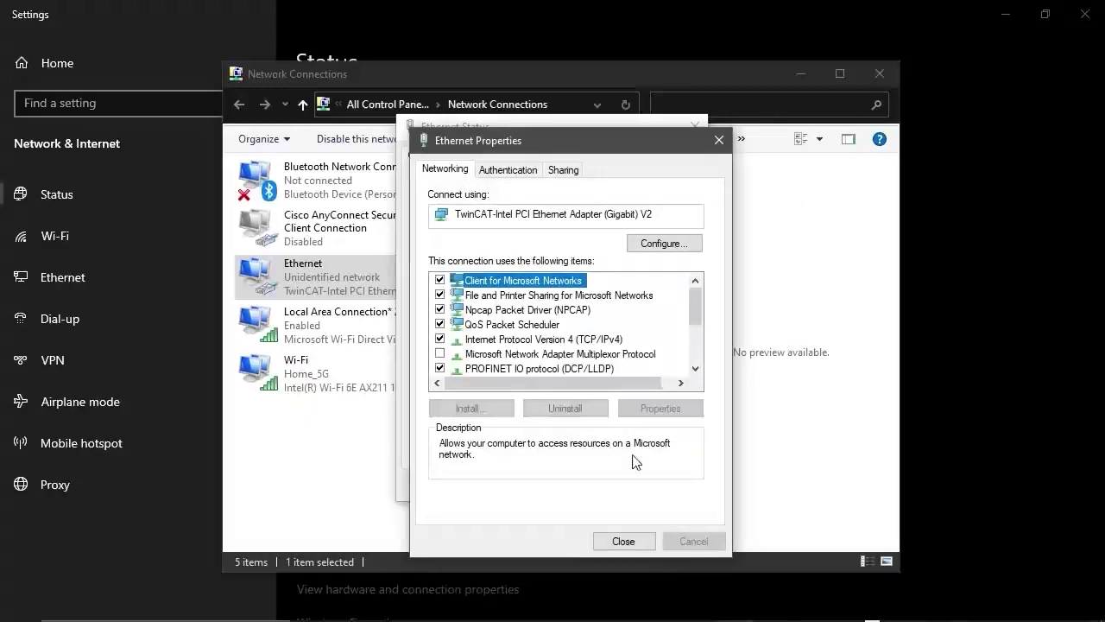
pyautogui.click(620, 541)
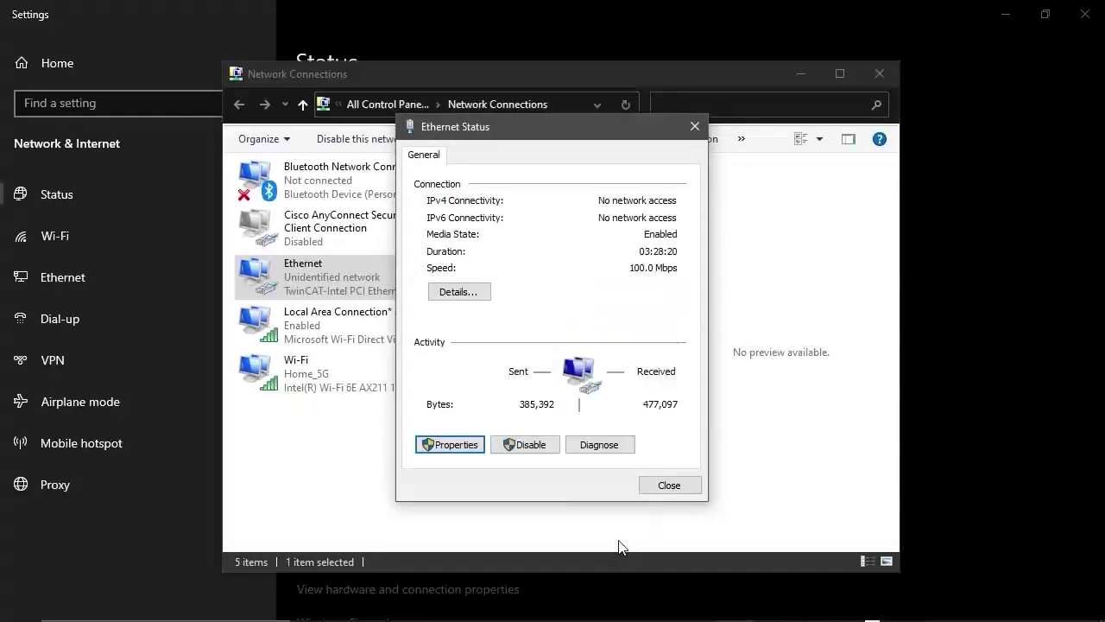
pyautogui.click(670, 485)
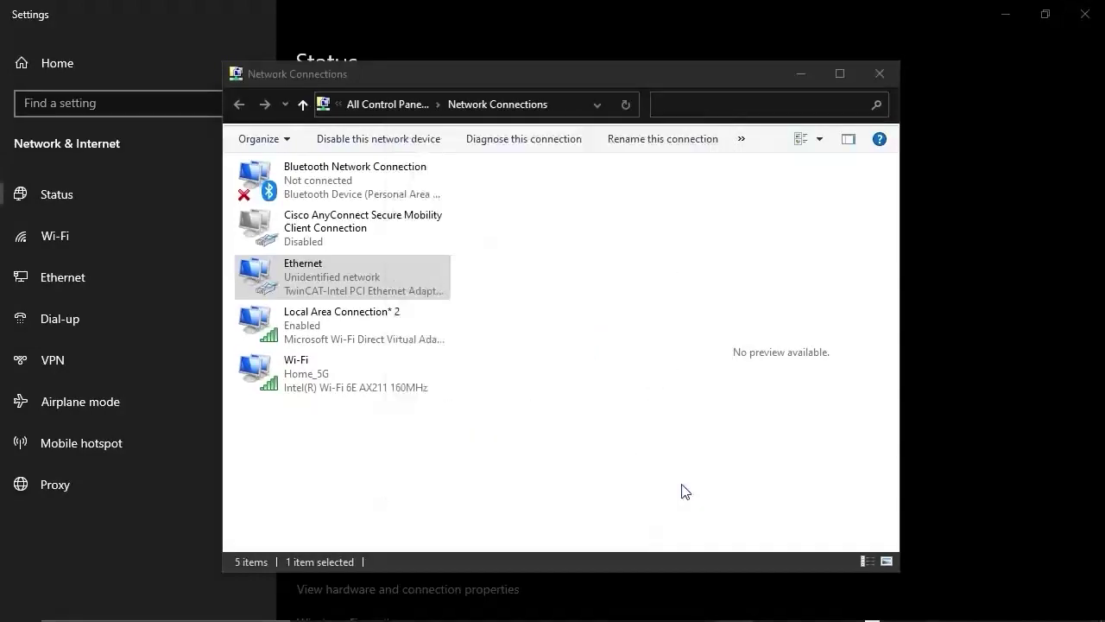
pyautogui.click(879, 73)
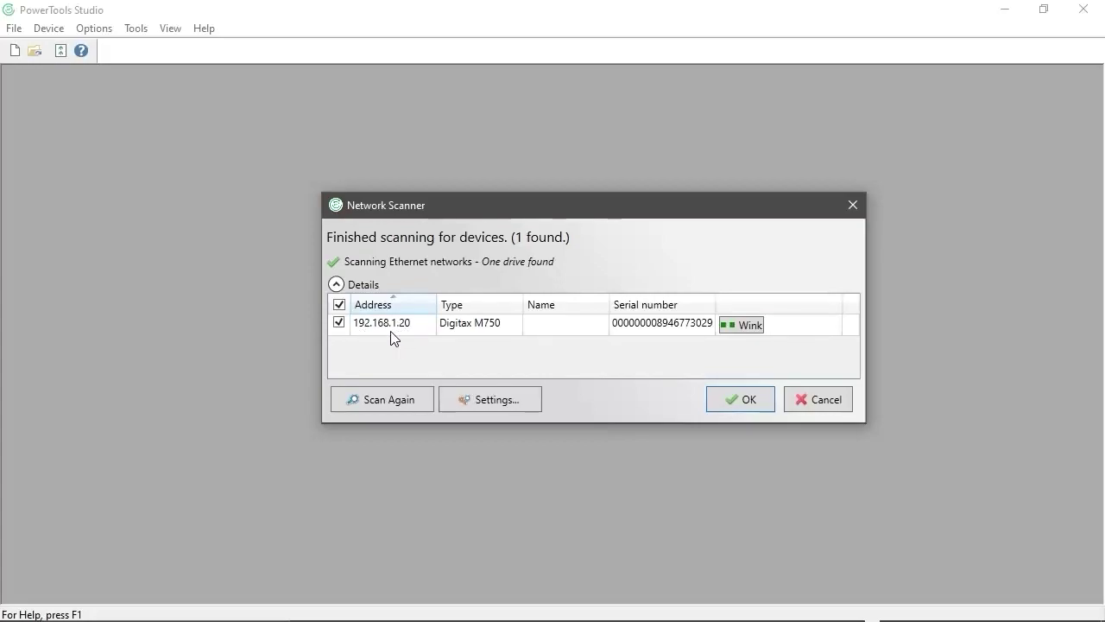
# Select the Digitax M750 drive at 192.168.1.20 and attempt to upload its configuration.
pyautogui.click(386, 329)
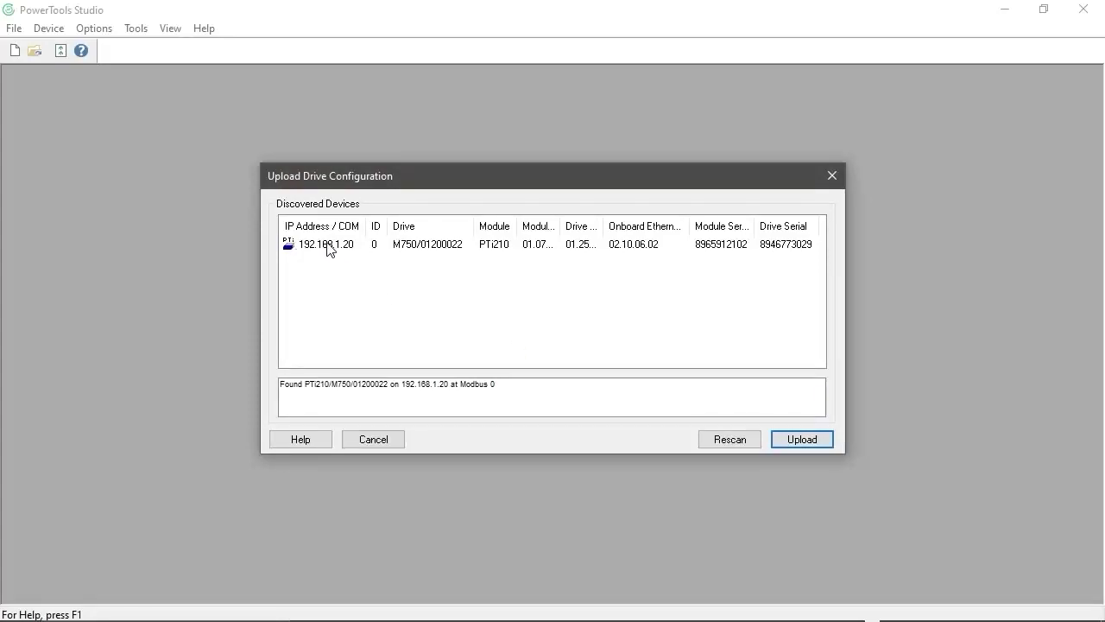
pyautogui.click(327, 245)
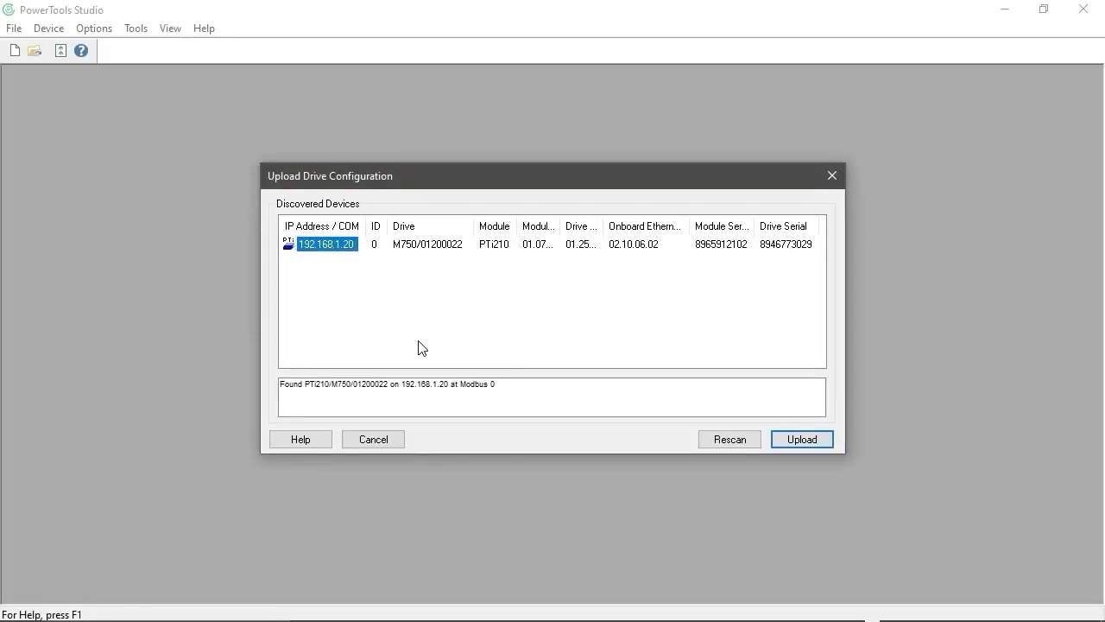
pyautogui.click(802, 438)
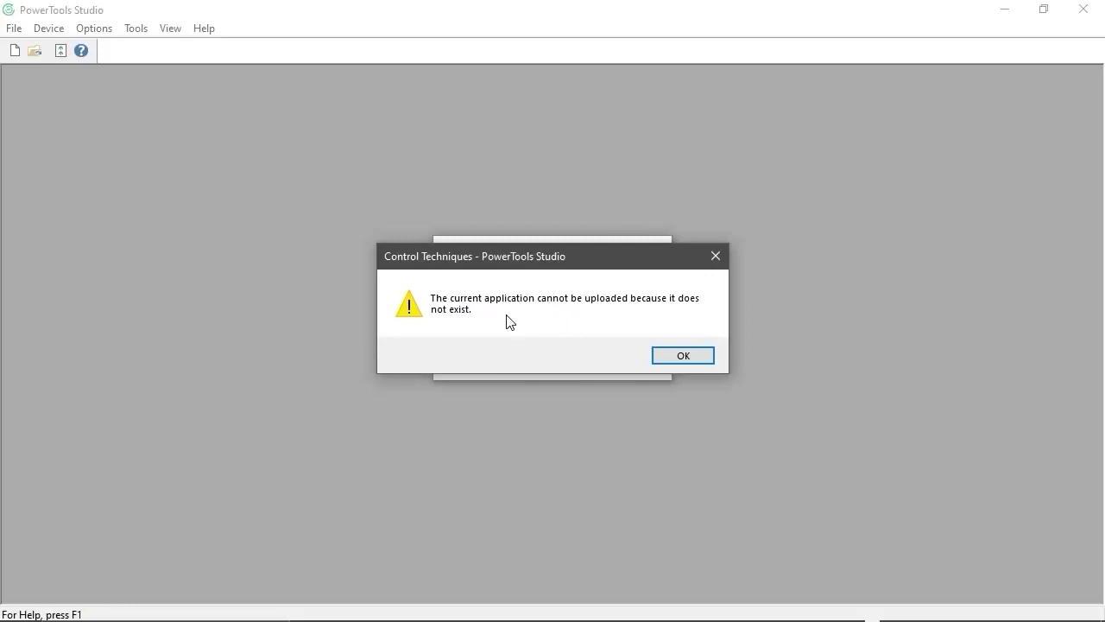
# Dismiss the cannot-be-uploaded warning and open the recent project M750_Follower.PTi.
pyautogui.click(666, 359)
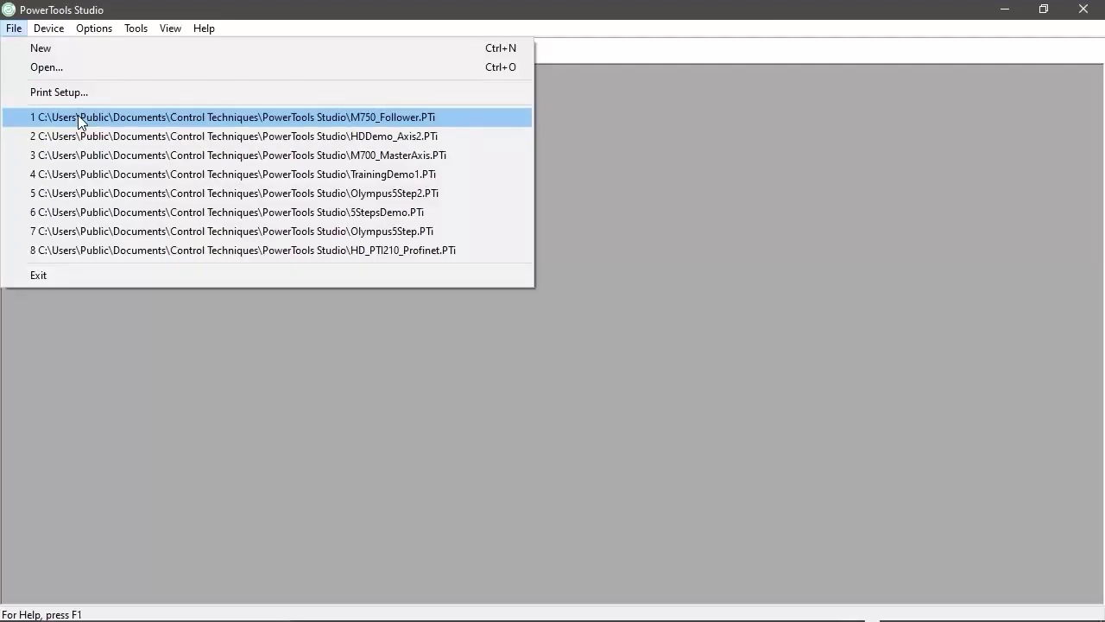
pyautogui.click(78, 117)
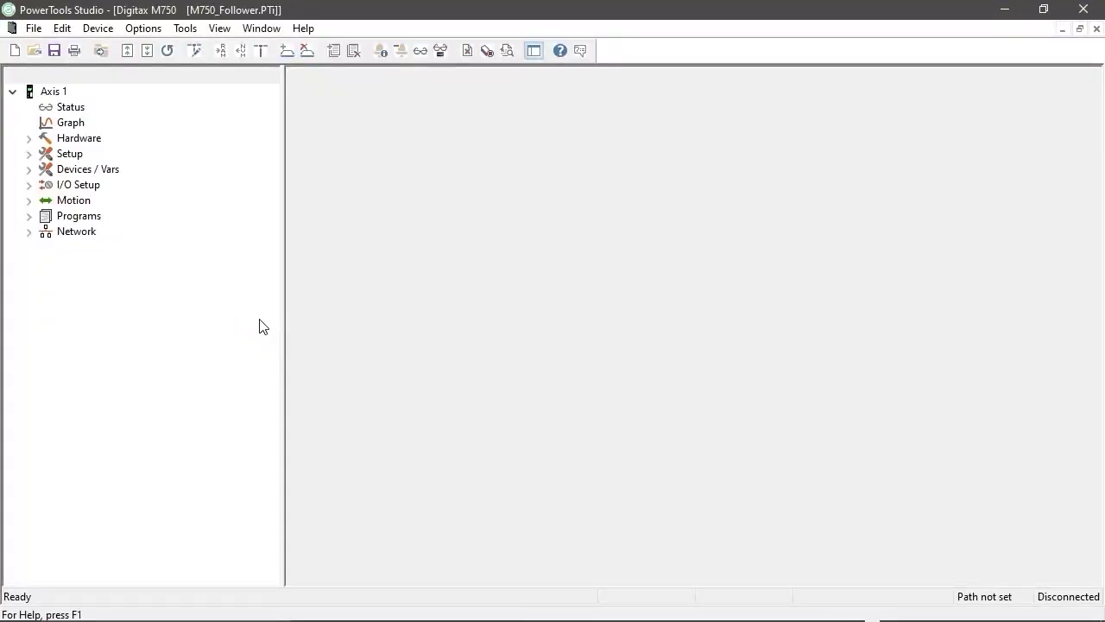
# Download M750_Follower to the PTi210 drive found at 192.168.1.20, targeting device ID 0.
pyautogui.click(147, 52)
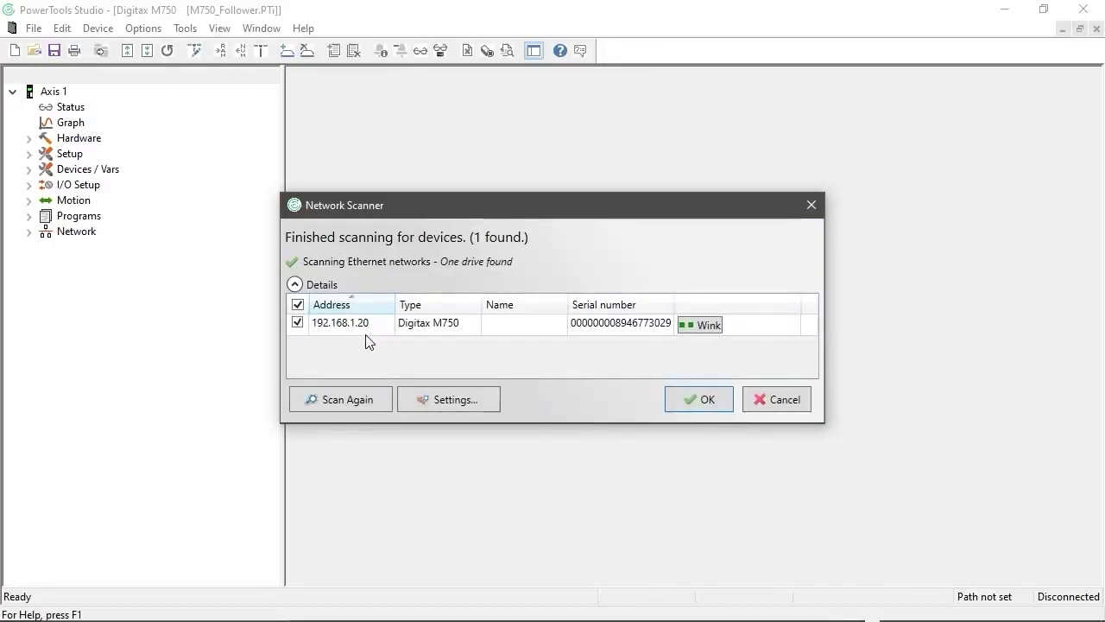
pyautogui.click(343, 322)
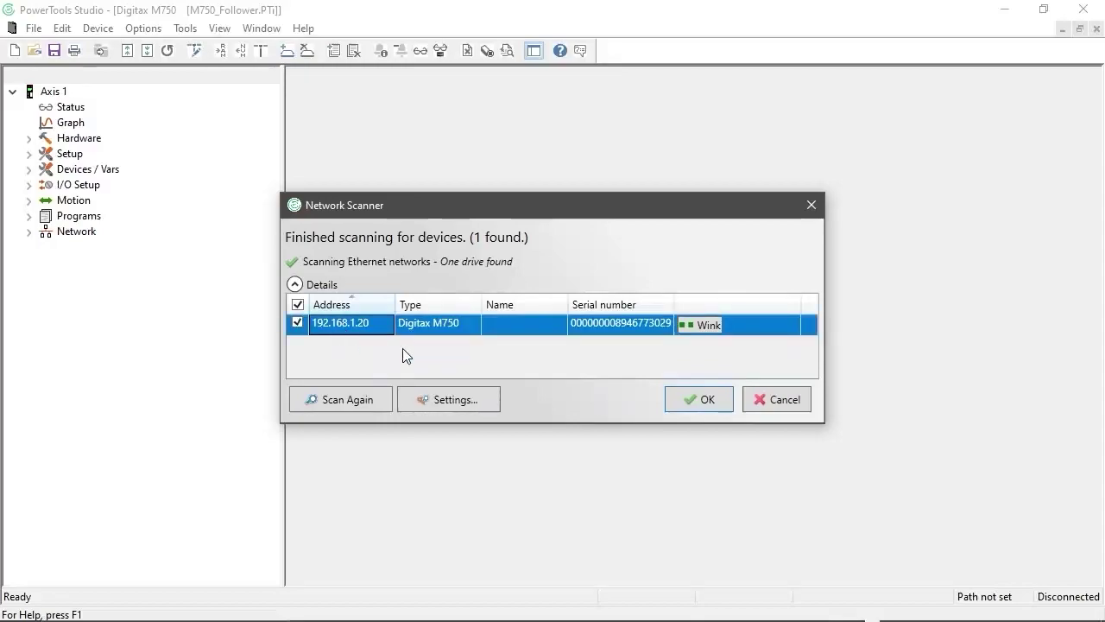
pyautogui.click(700, 398)
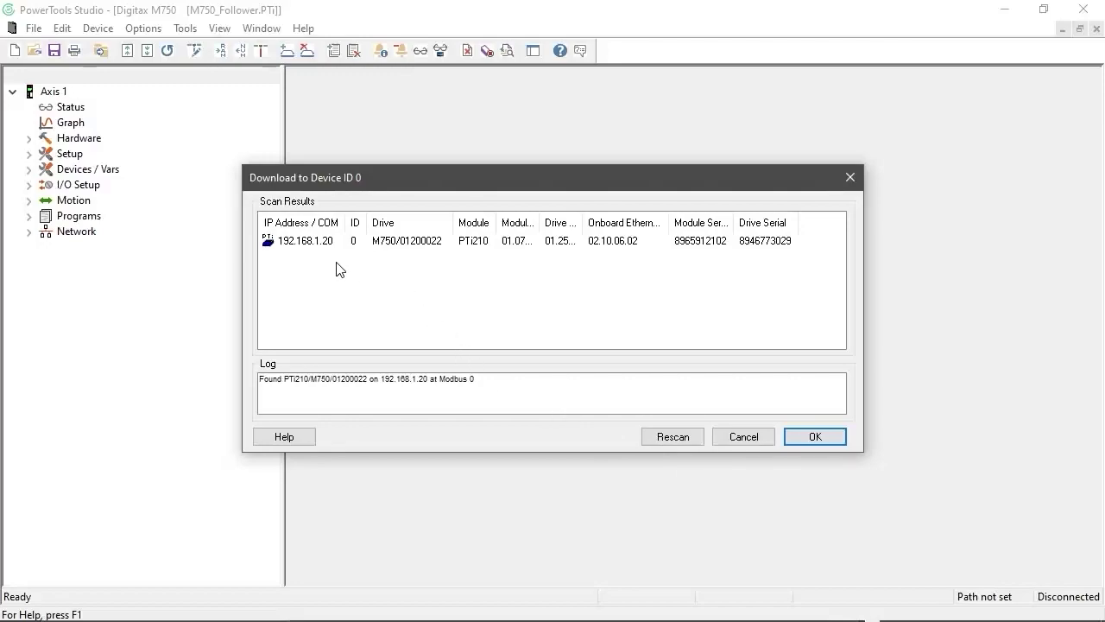
pyautogui.click(319, 246)
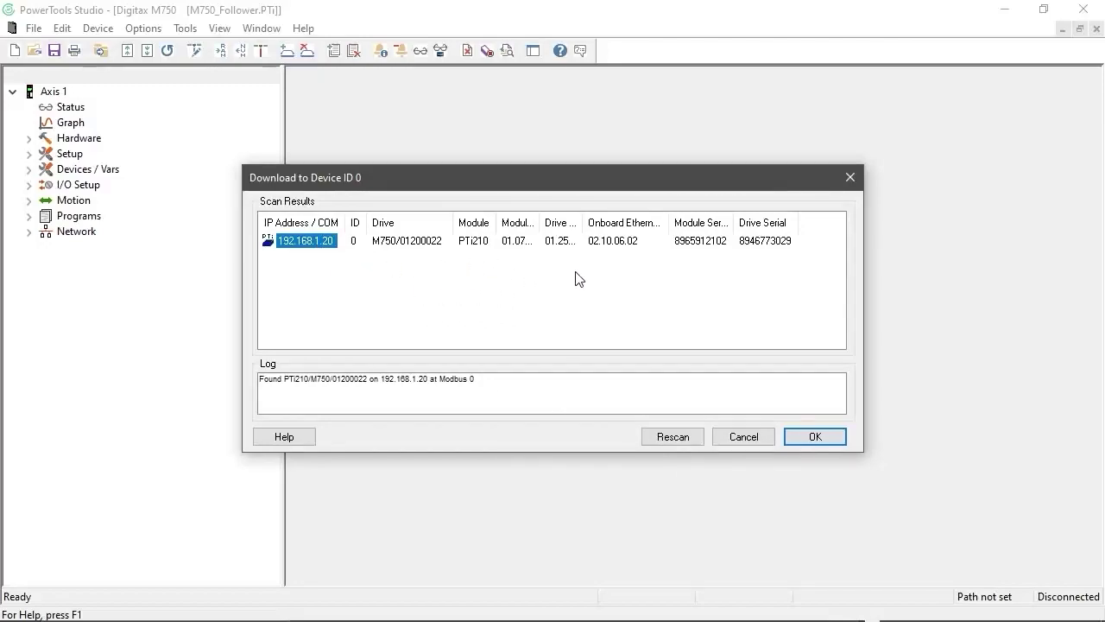
pyautogui.click(812, 438)
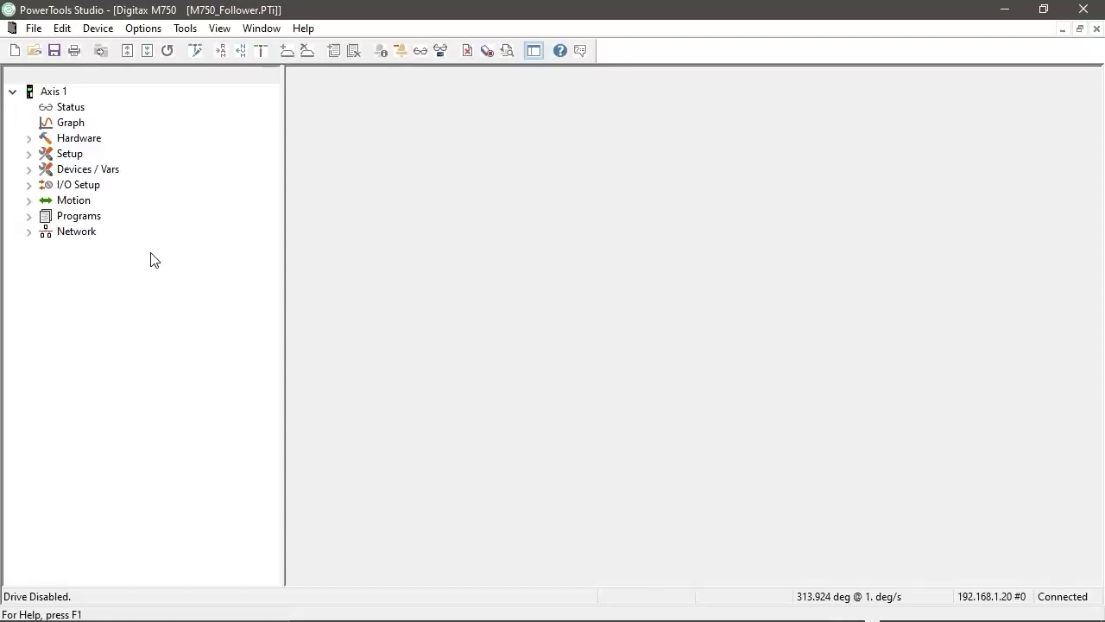
# Open the Axis 1 Status page showing position, 344 VDC bus voltage and drive health.
pyautogui.click(69, 105)
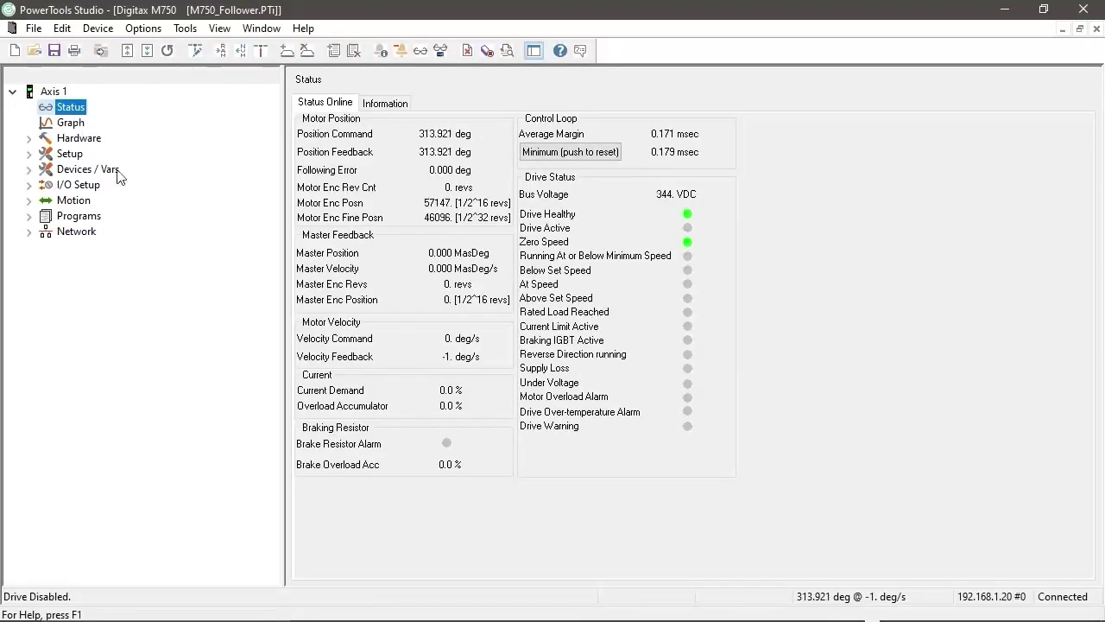